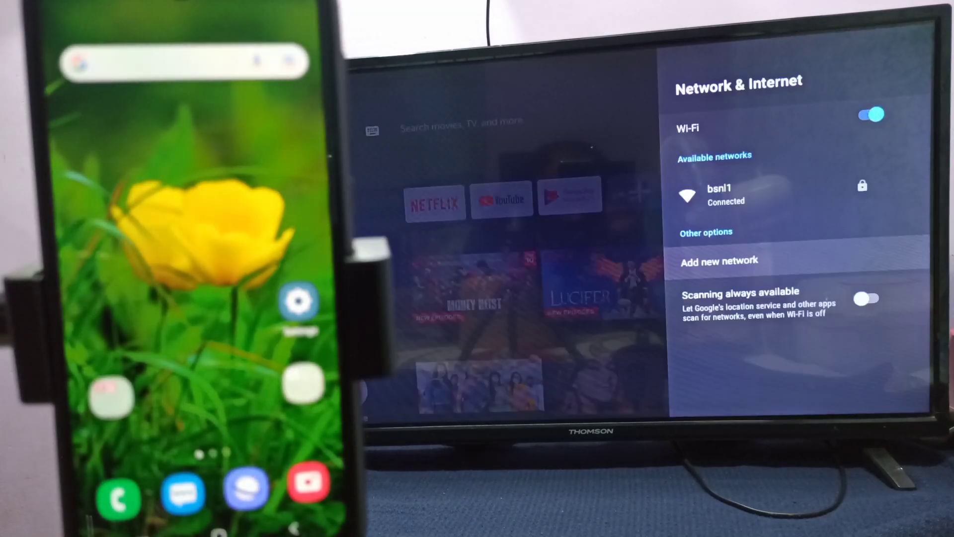
Step: Leave the bsnl1 Network & Internet entry and go to Device Preferences in TV Settings
{"action": "key", "text": "Up"}
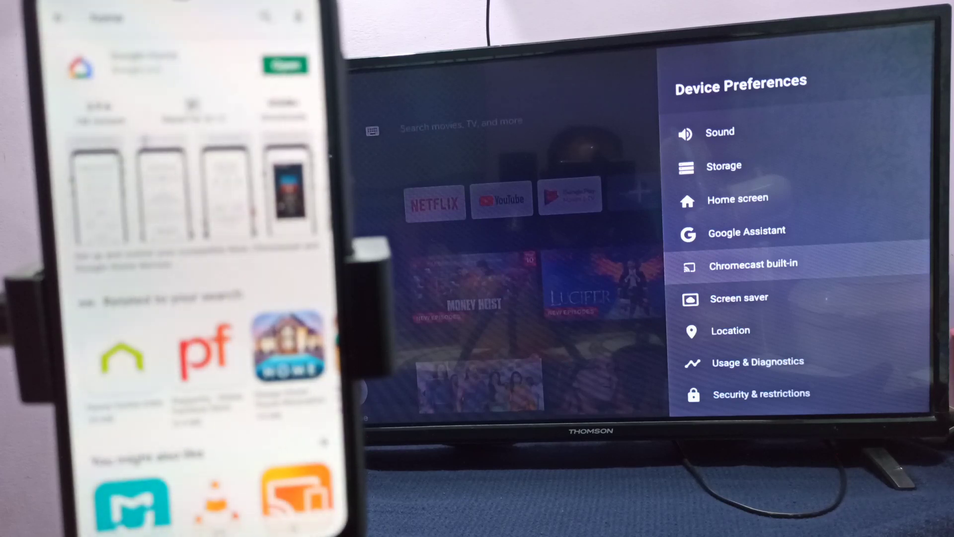
Step: Check Chromecast built-in's 'Let others control your cast media' option stays at Always
{"action": "key", "text": "Return"}
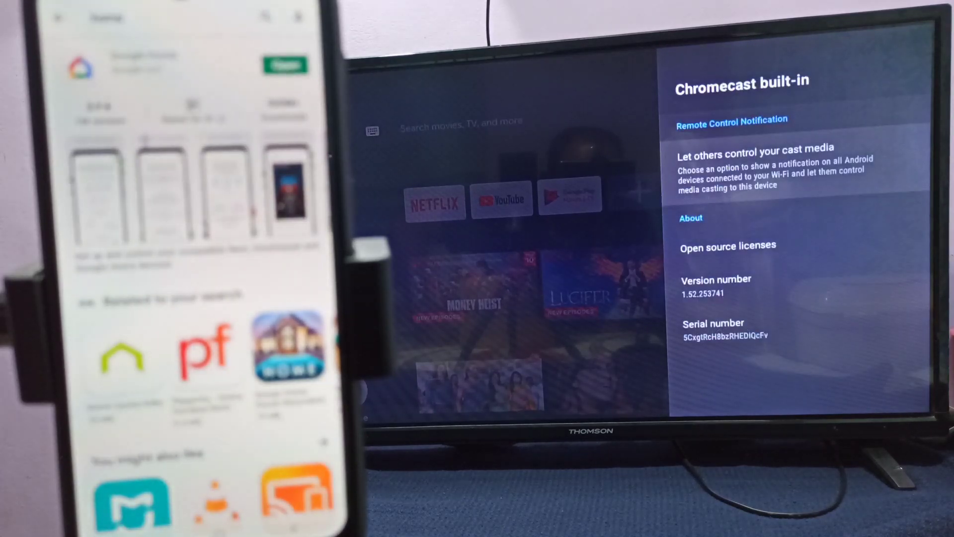
{"action": "key", "text": "Return"}
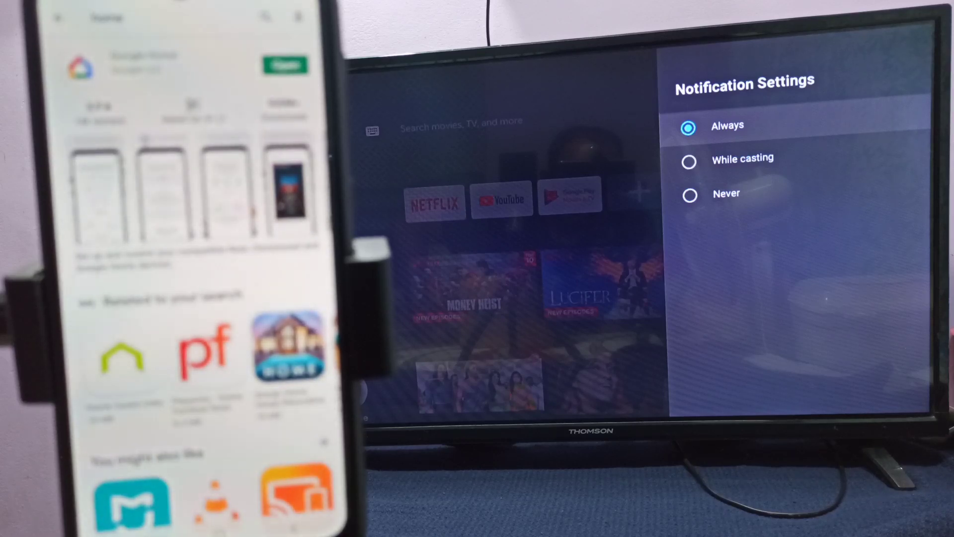
{"action": "key", "text": "Return"}
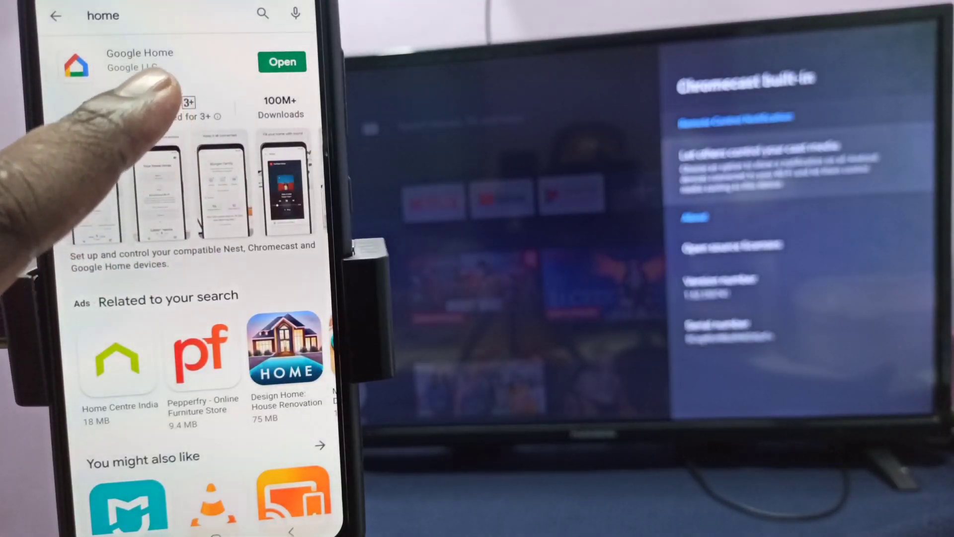
Step: Launch Google Home from the Play Store and select the Android TV under Other cast devices
{"action": "left_click", "coordinate": [283, 62]}
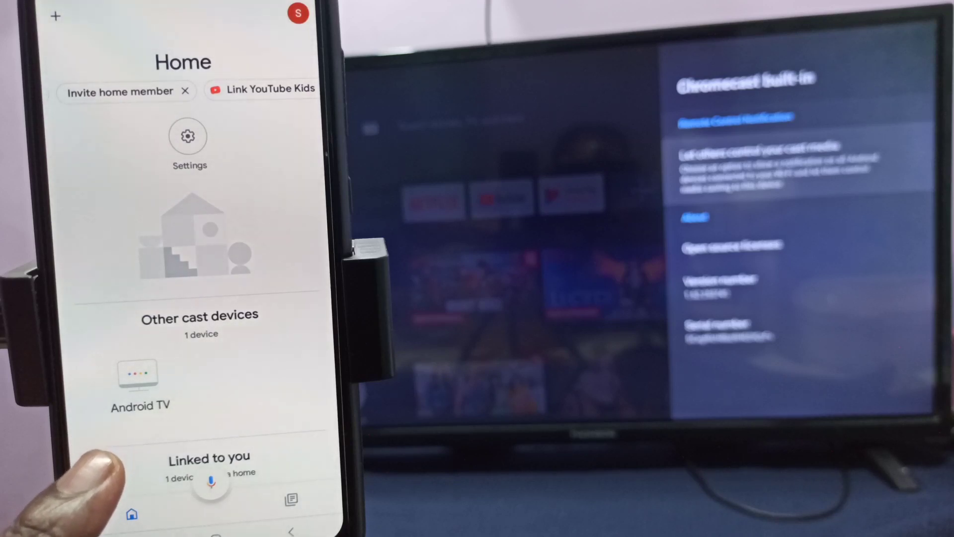
{"action": "left_click", "coordinate": [135, 375]}
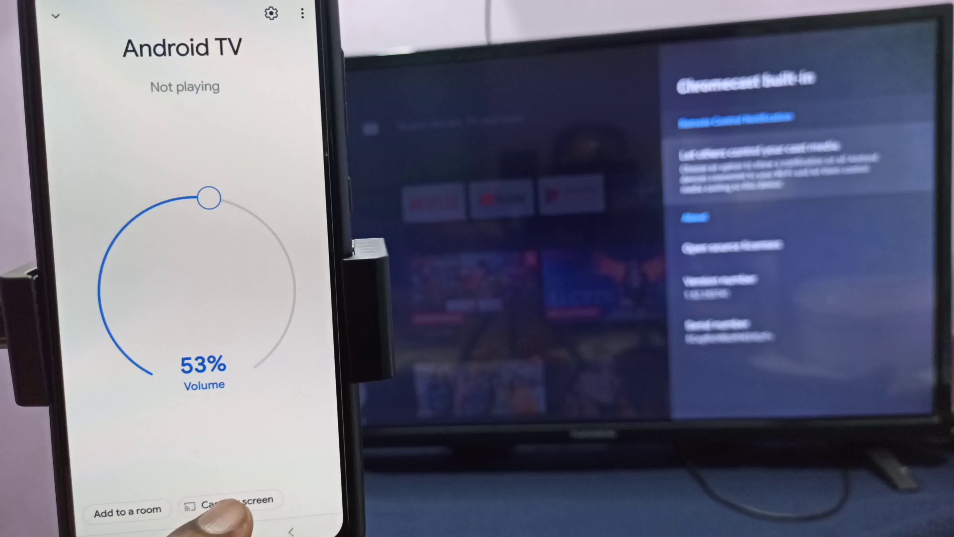
Step: Cast the phone screen to the Android TV, confirming Cast screen and Start now
{"action": "left_click", "coordinate": [231, 502]}
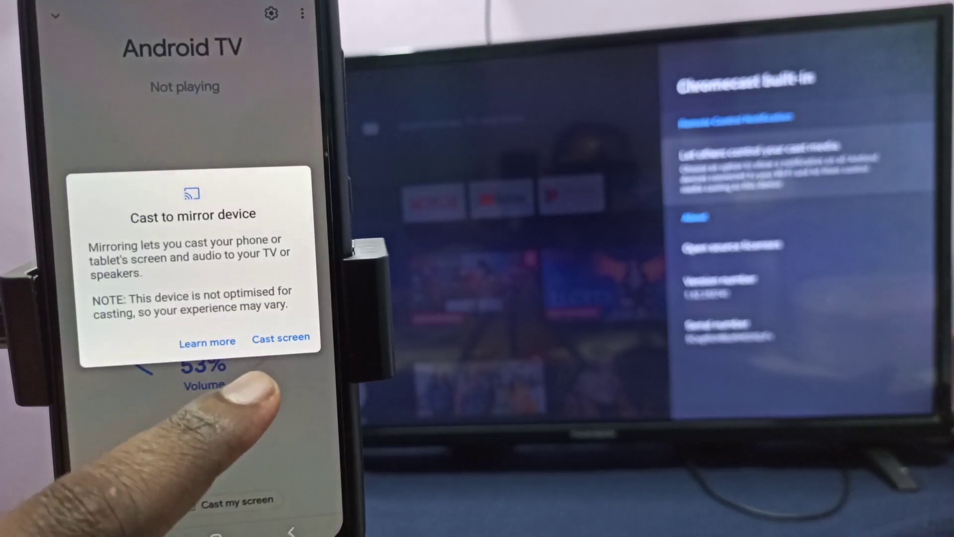
{"action": "left_click", "coordinate": [282, 340]}
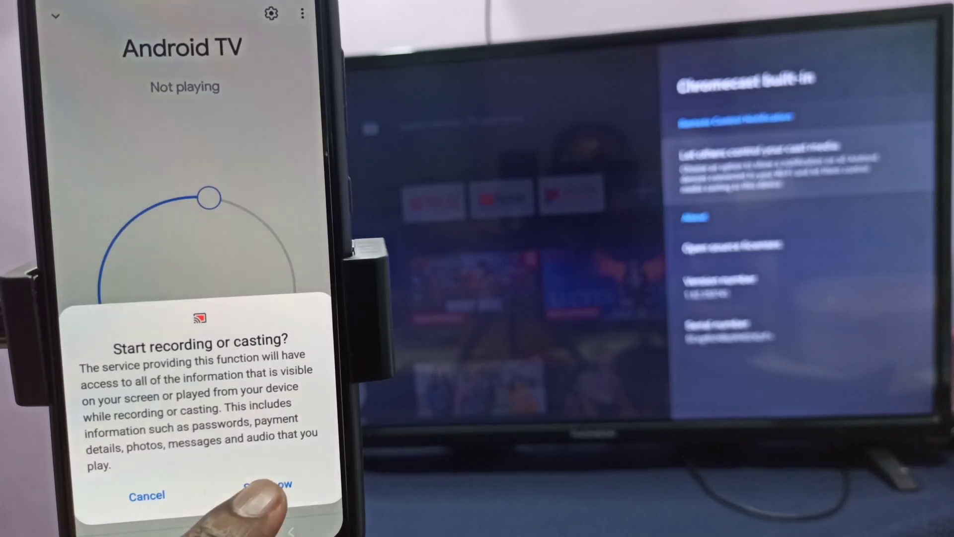
{"action": "left_click", "coordinate": [267, 485]}
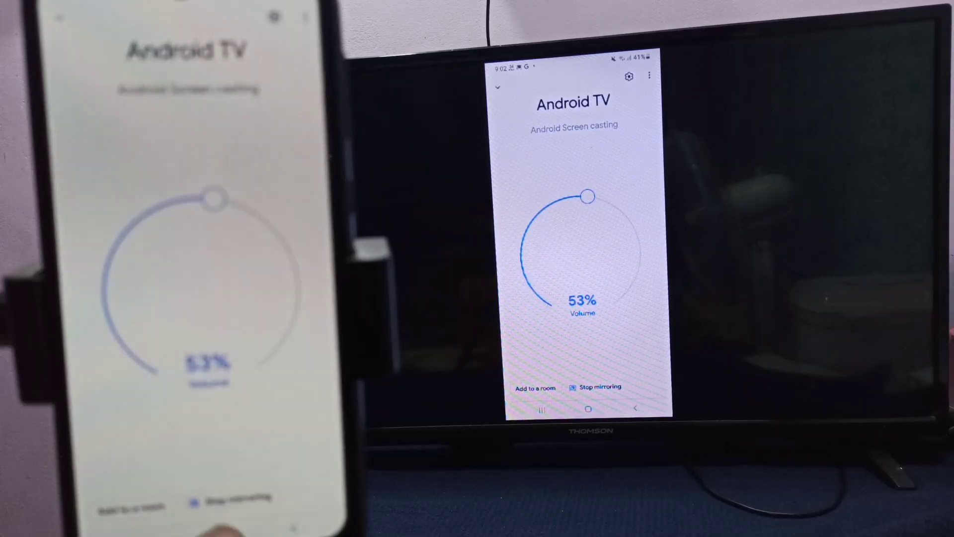
Step: Browse the app drawer pages on the mirrored phone, then return to the home screen
{"action": "key", "text": "Home"}
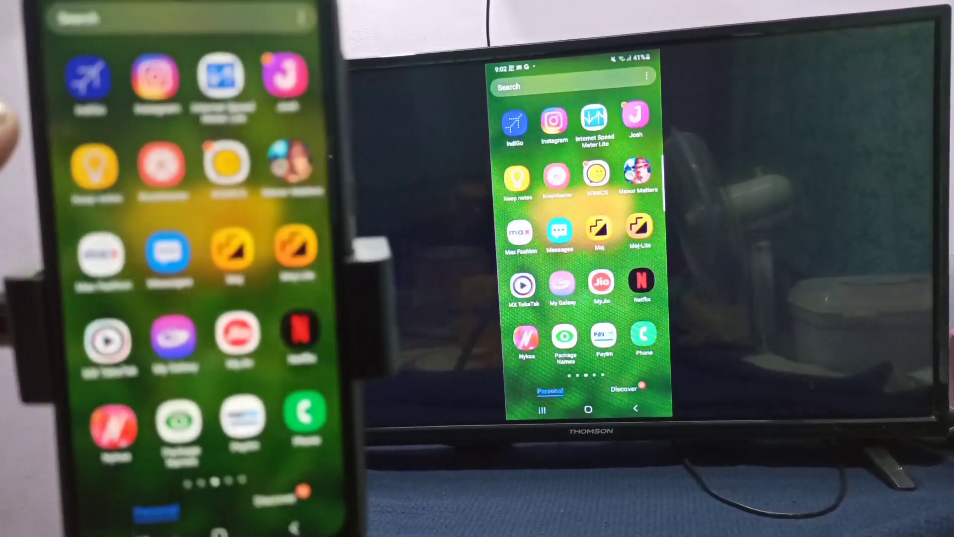
{"action": "left_click_drag", "start_coordinate": [186, 372], "coordinate": [186, 112]}
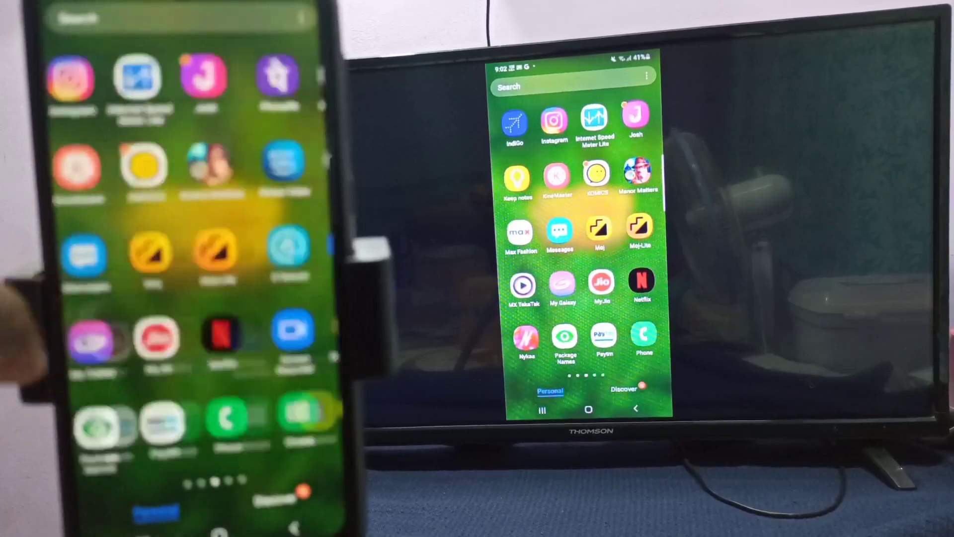
{"action": "left_click_drag", "start_coordinate": [75, 336], "coordinate": [261, 336]}
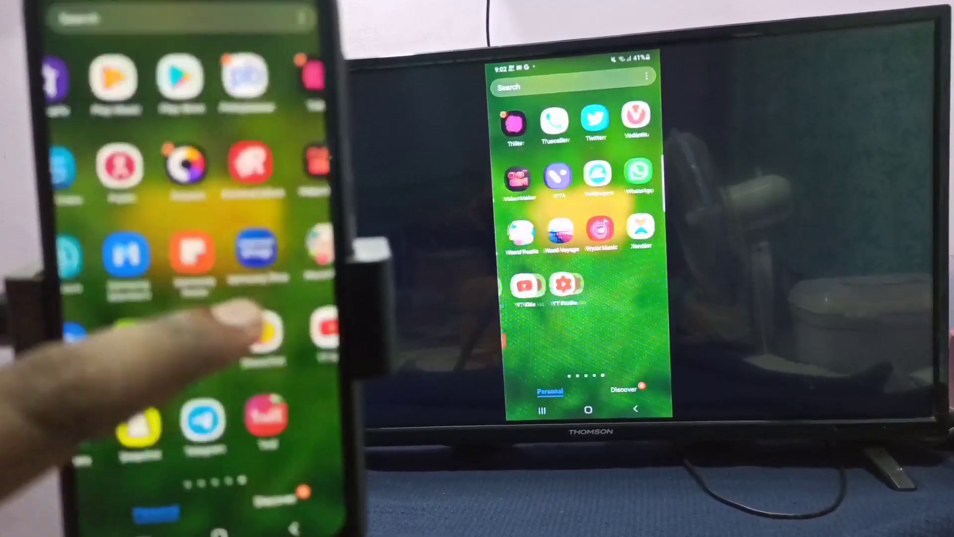
{"action": "left_click_drag", "start_coordinate": [74, 335], "coordinate": [260, 335]}
{"action": "left_click_drag", "start_coordinate": [90, 335], "coordinate": [261, 335]}
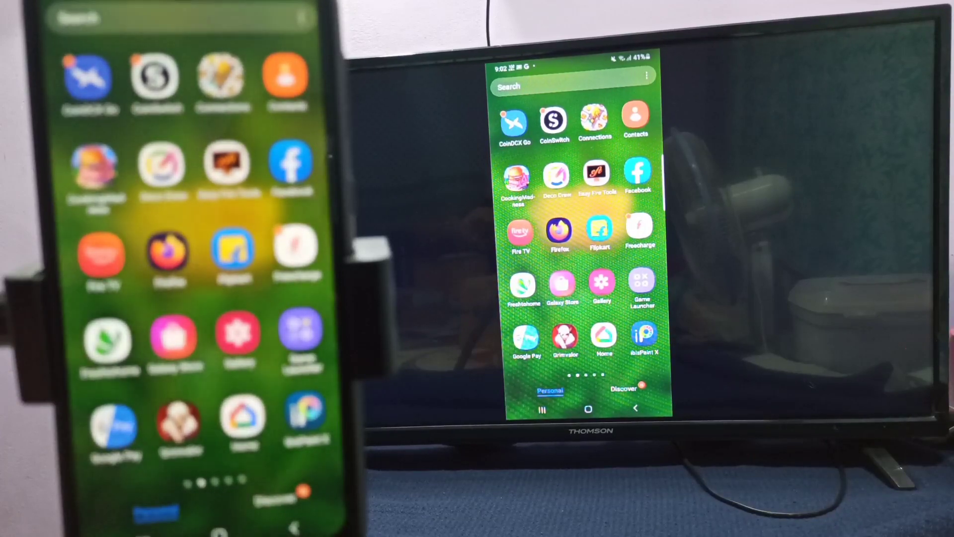
{"action": "left_click", "coordinate": [218, 532]}
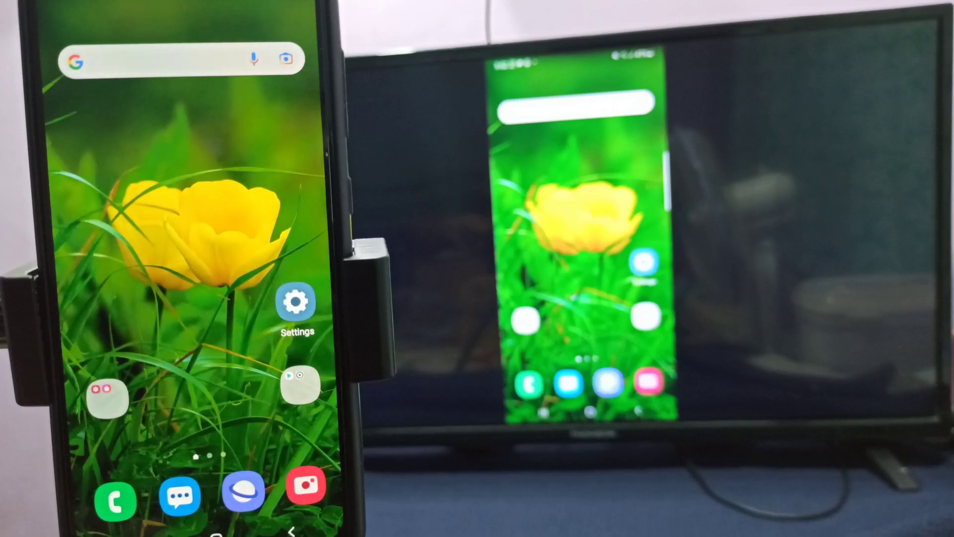
Step: Return to Google Home's Android TV card from Recents and choose Stop mirroring
{"action": "left_click", "coordinate": [141, 532]}
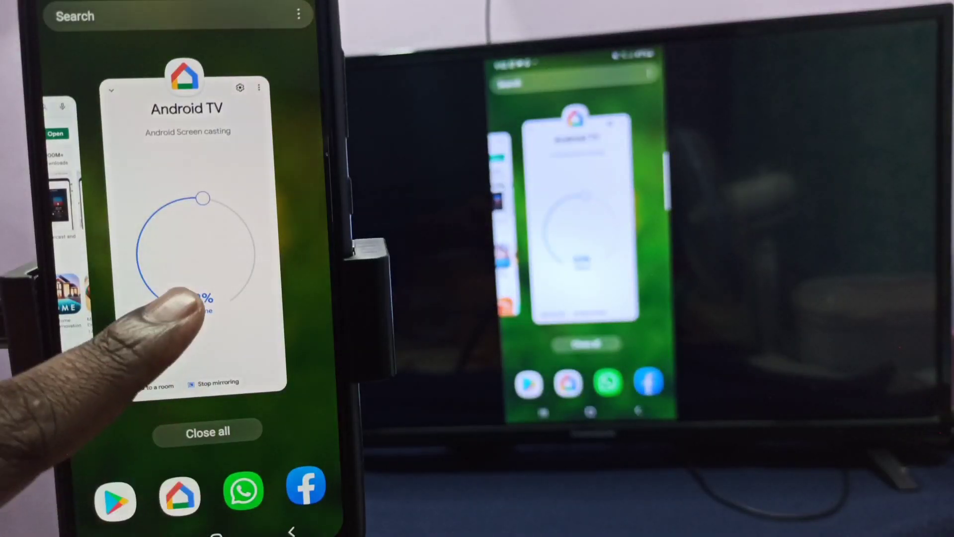
{"action": "left_click", "coordinate": [185, 299]}
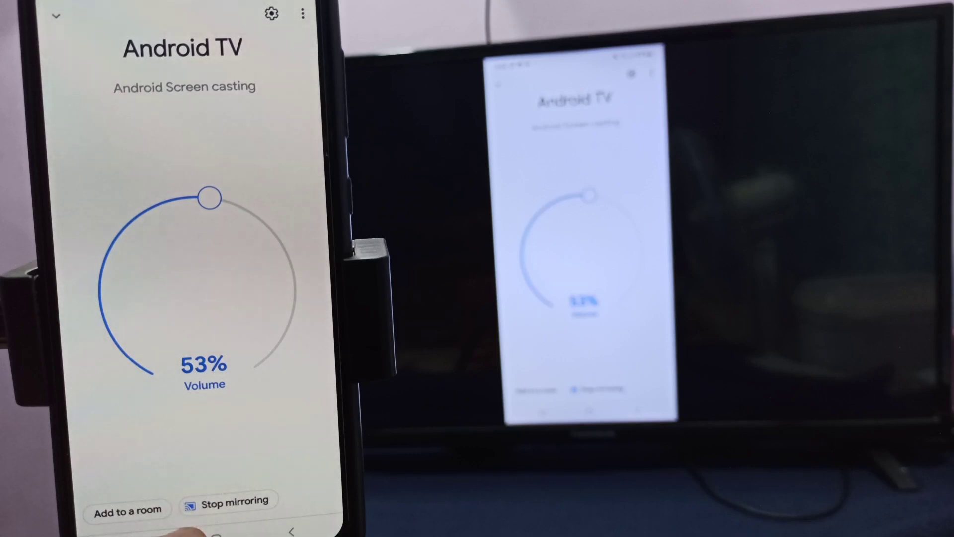
{"action": "left_click", "coordinate": [224, 503]}
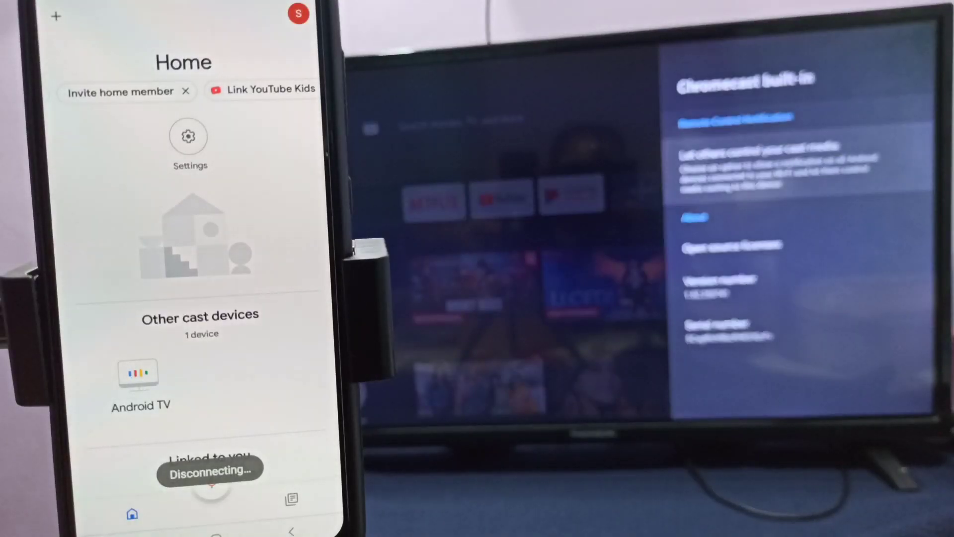